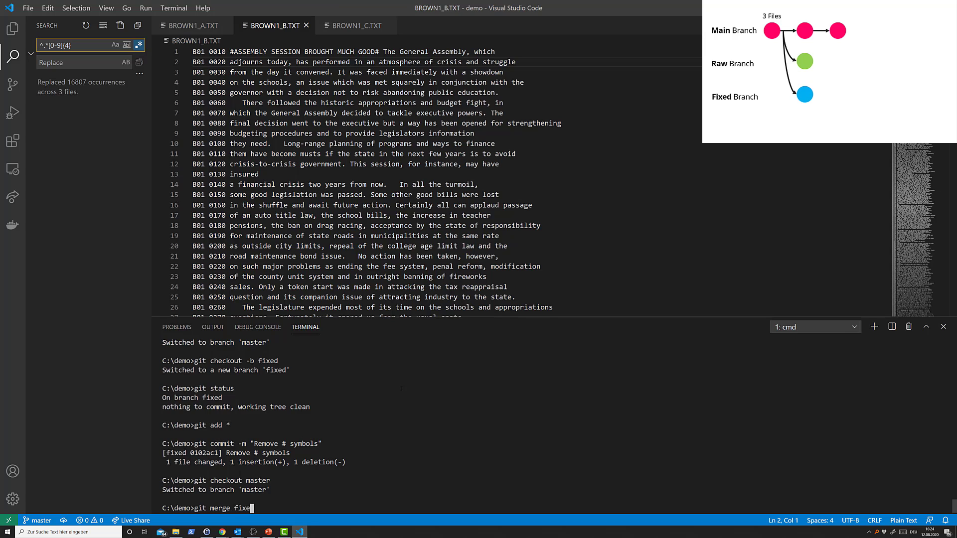
Merge the fixed branch into master and check the opening lines of BROWN1_B.TXT
key(Return)
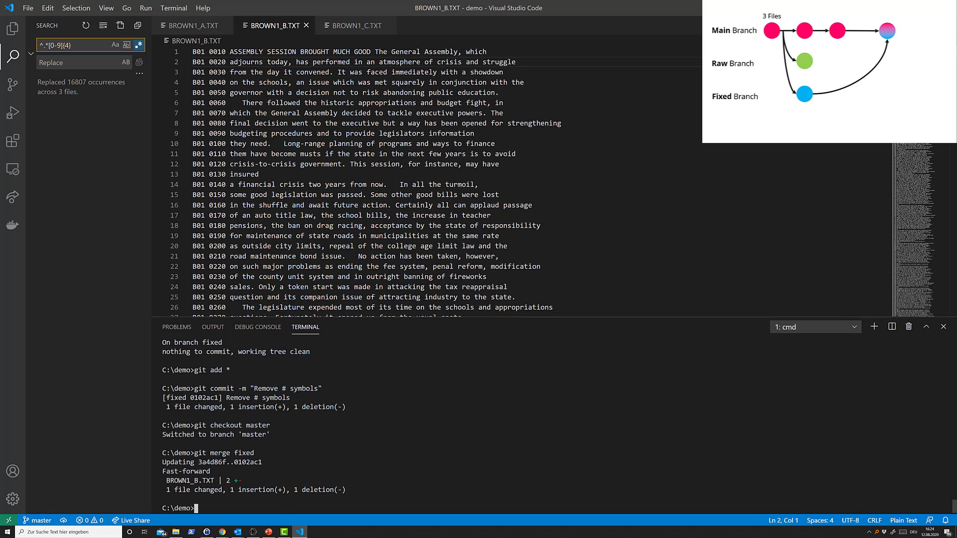
click(230, 51)
click(247, 72)
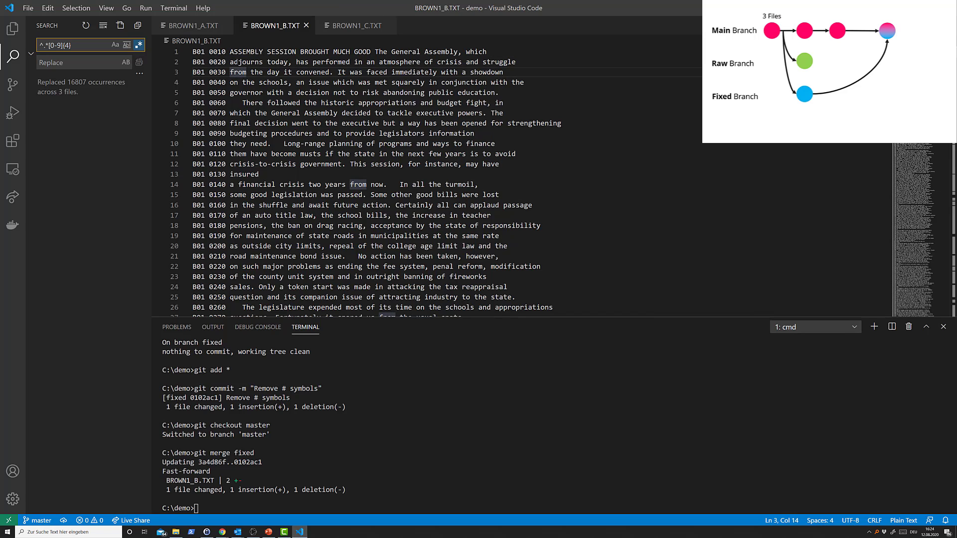
click(237, 62)
Check source control for pending changes and look through the opening paragraph of BROWN1_B.TXT
click(12, 84)
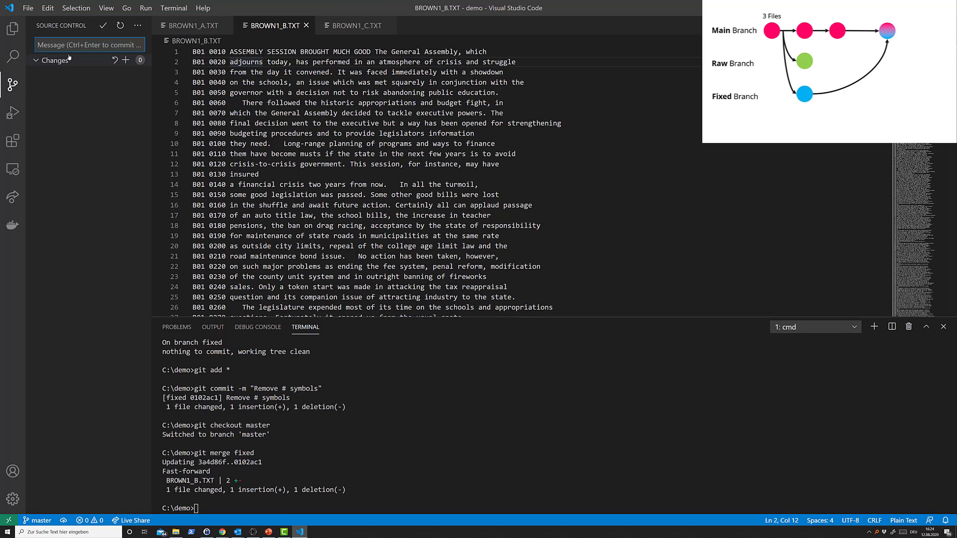
scroll(273, 145, down, 1)
click(272, 131)
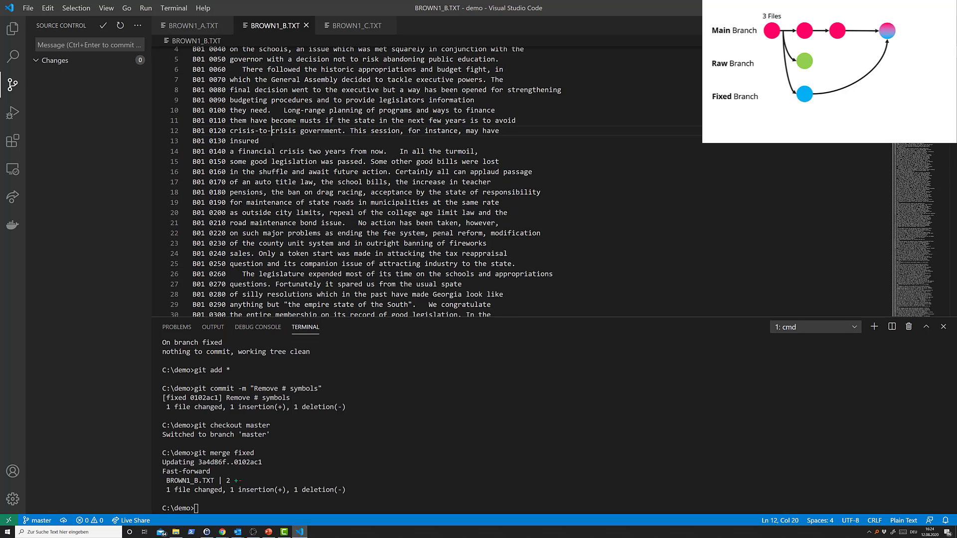
scroll(272, 145, up, 1)
click(260, 174)
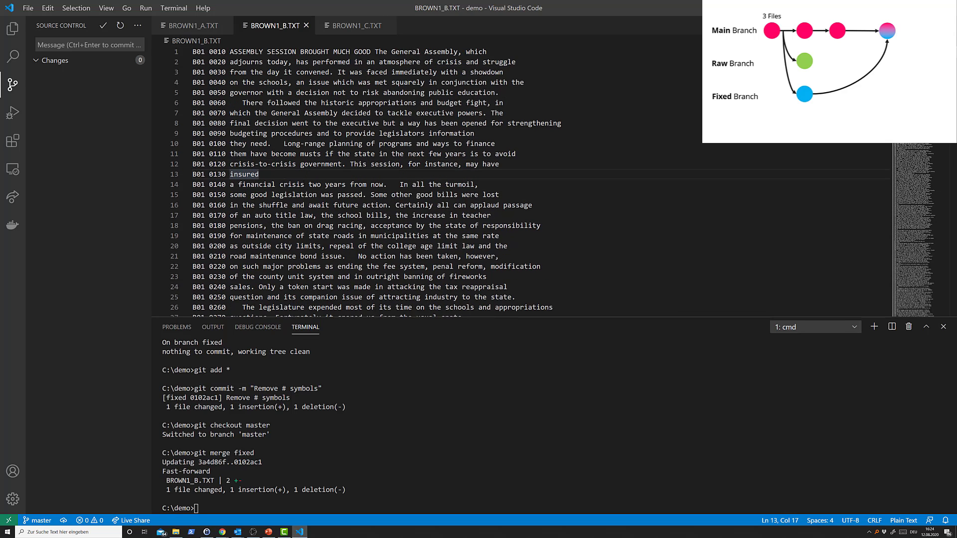
click(304, 185)
click(260, 174)
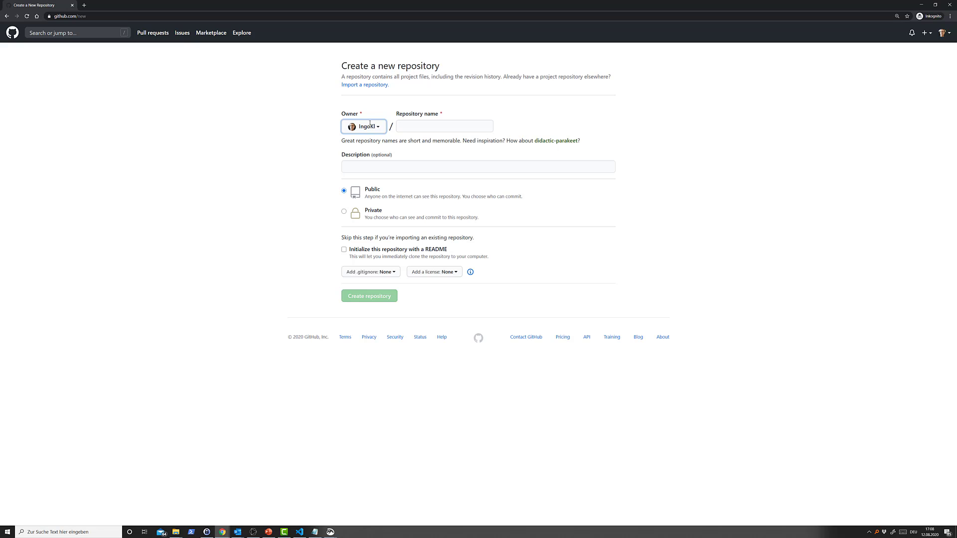
On GitHub, create a private repository named democorpus2
click(309, 120)
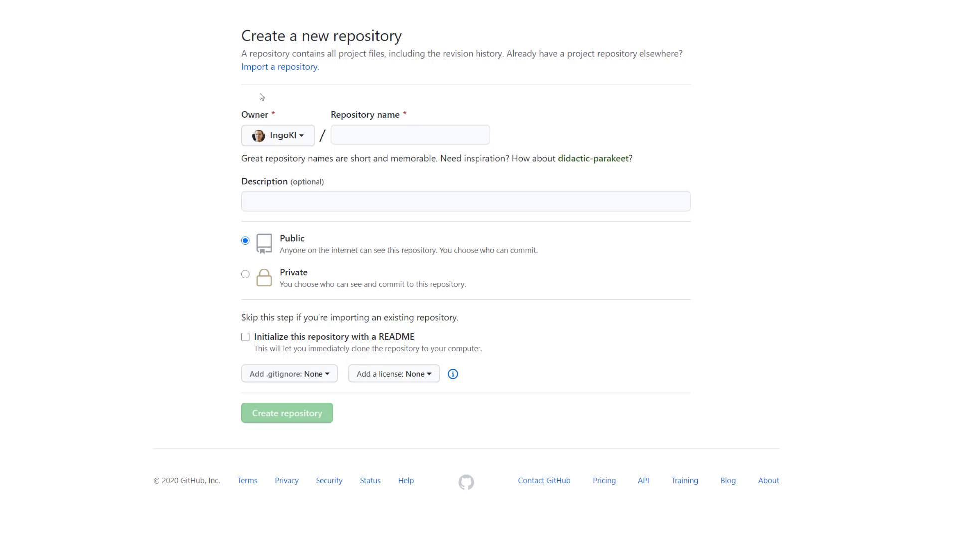
click(246, 275)
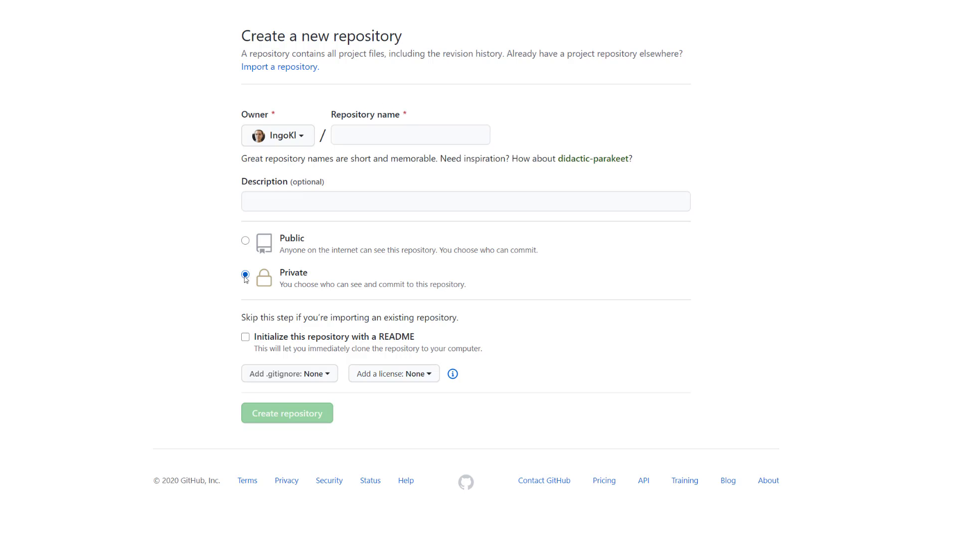
click(384, 131)
text(democorpu)
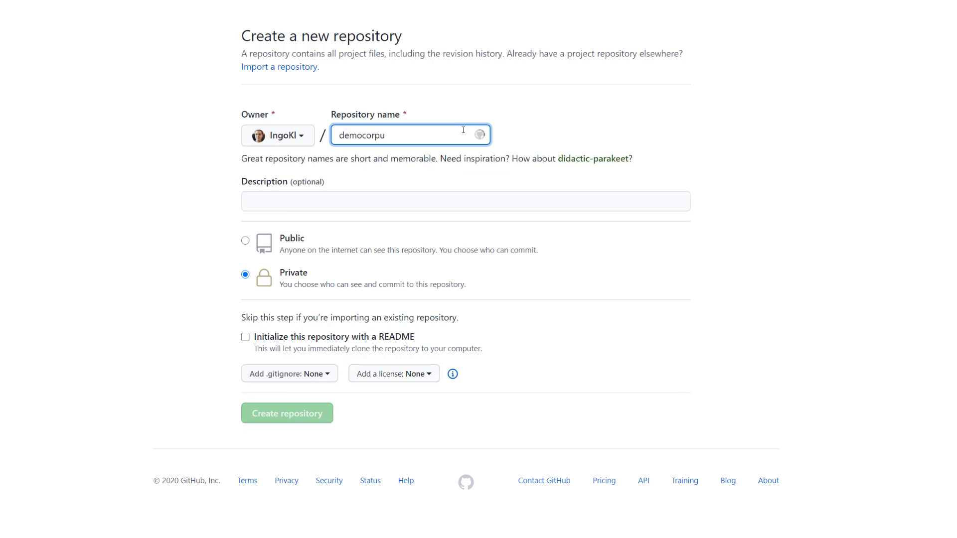
text(s2)
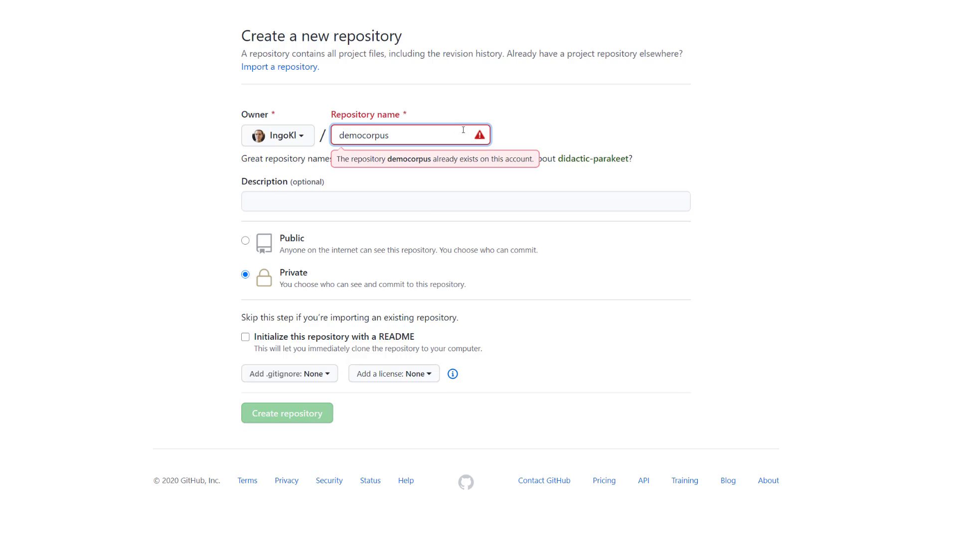
click(78, 191)
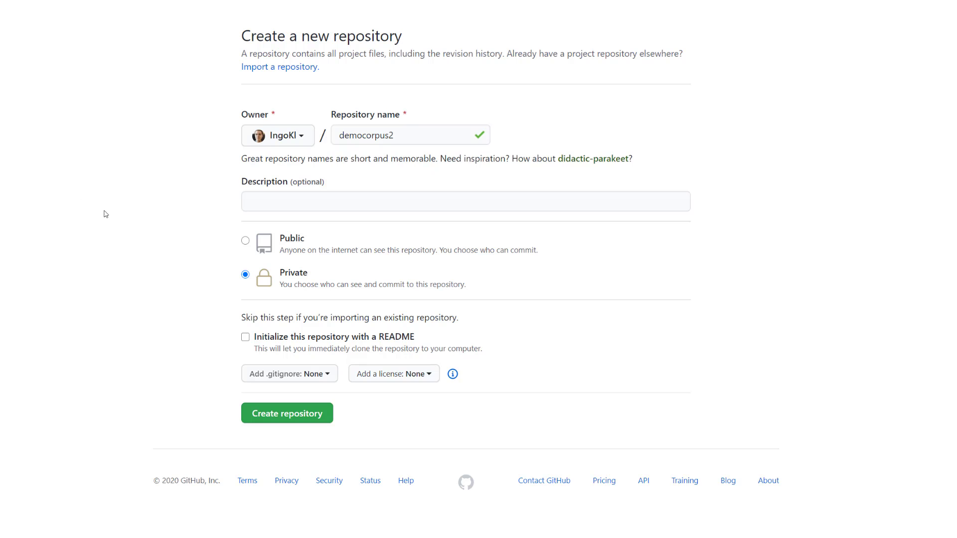
click(266, 418)
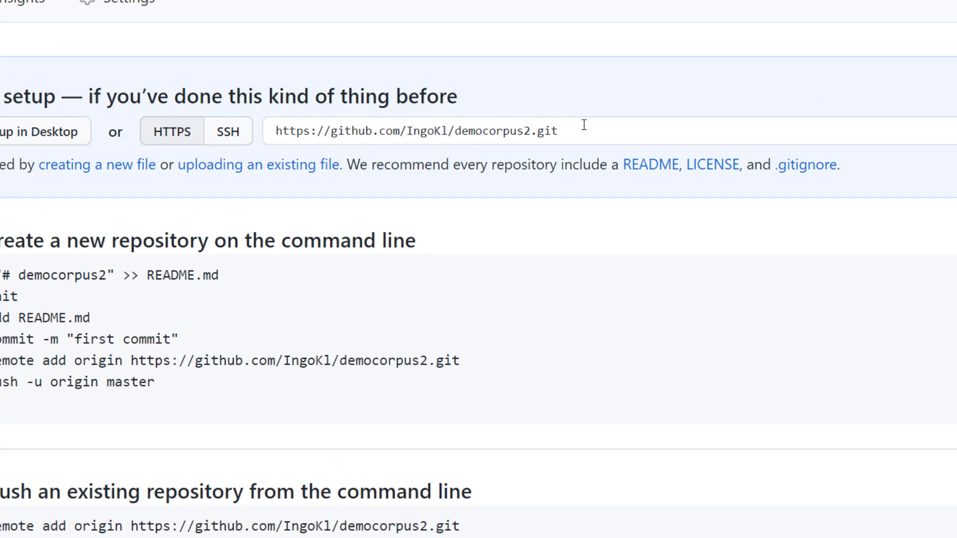
Highlight the HTTPS address of the democorpus2 repository in its quick setup section
drag(585, 125, 252, 147)
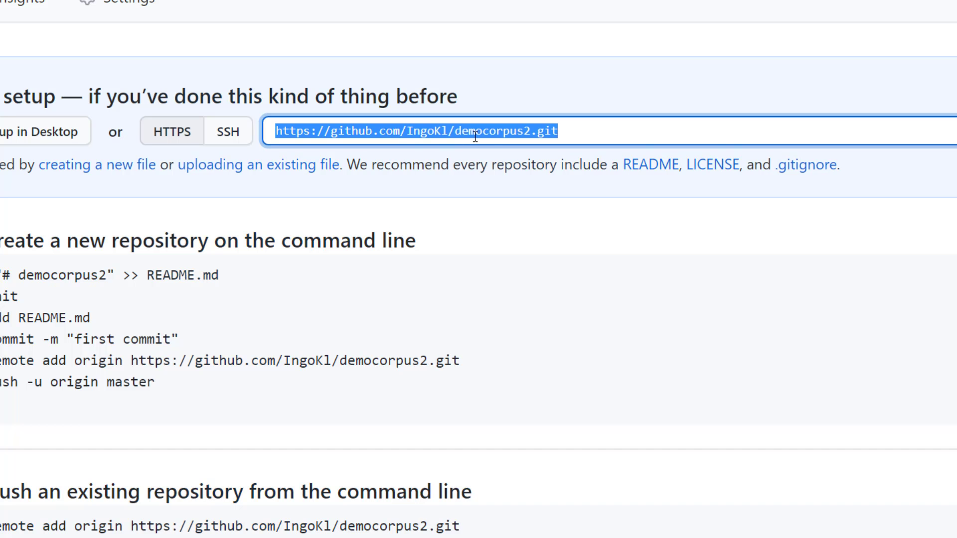
click(0, 131)
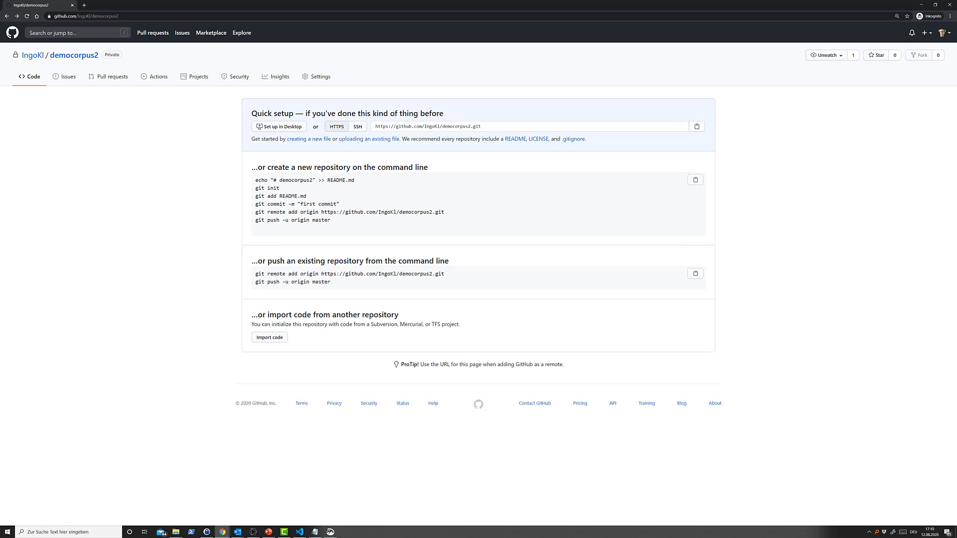
Upload BROWN1_A.TXT, BROWN1_B.TXT and BROWN1_C.TXT to the repository with the commit message "Initial commit"
click(367, 143)
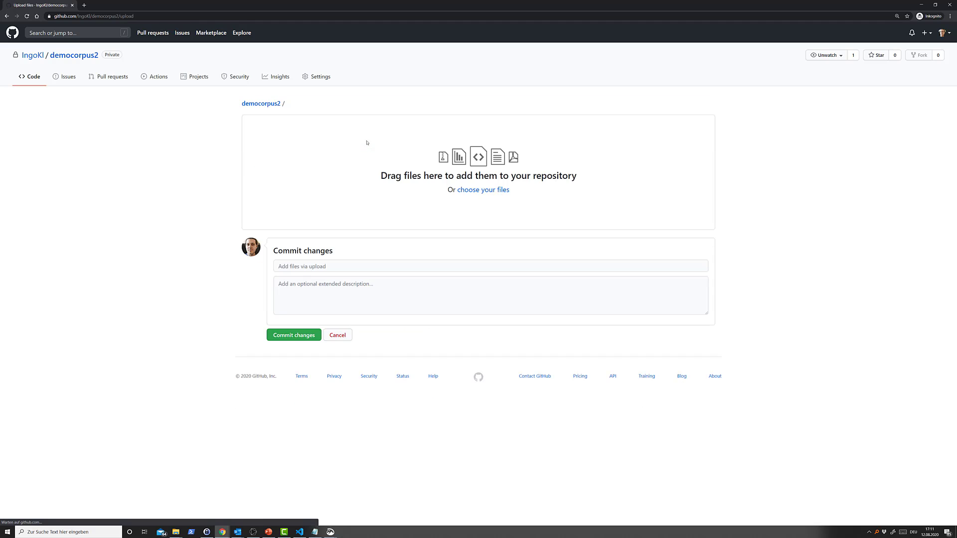
click(496, 192)
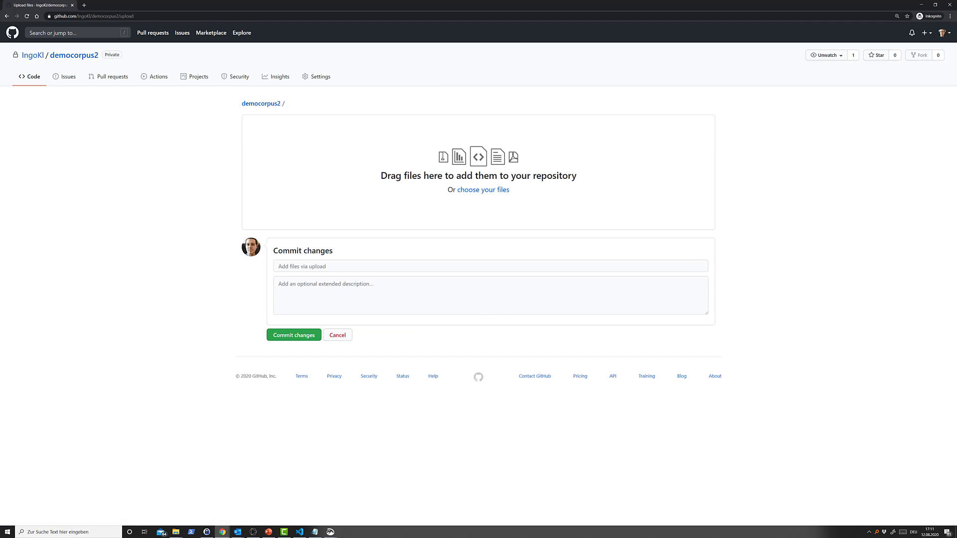
key(Return)
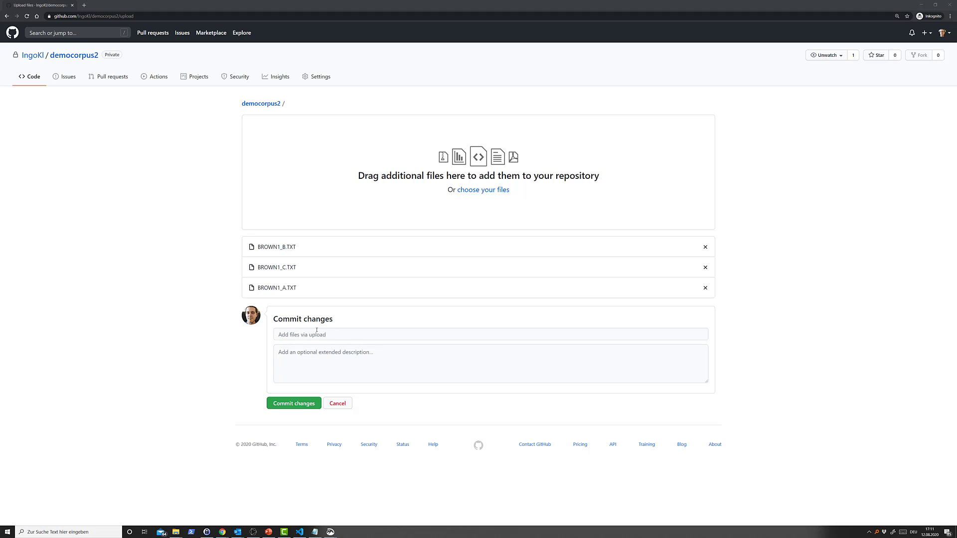
click(350, 332)
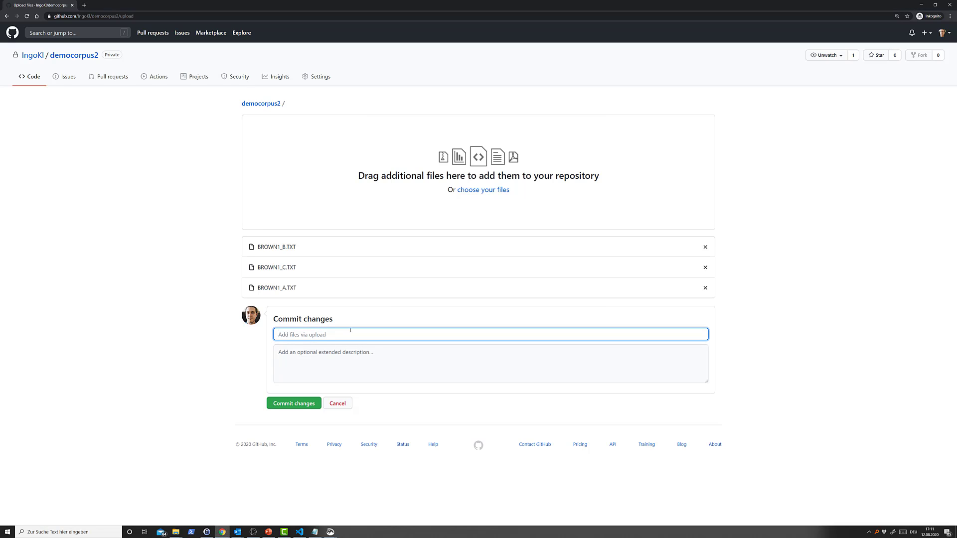
text(Initial commit)
click(294, 404)
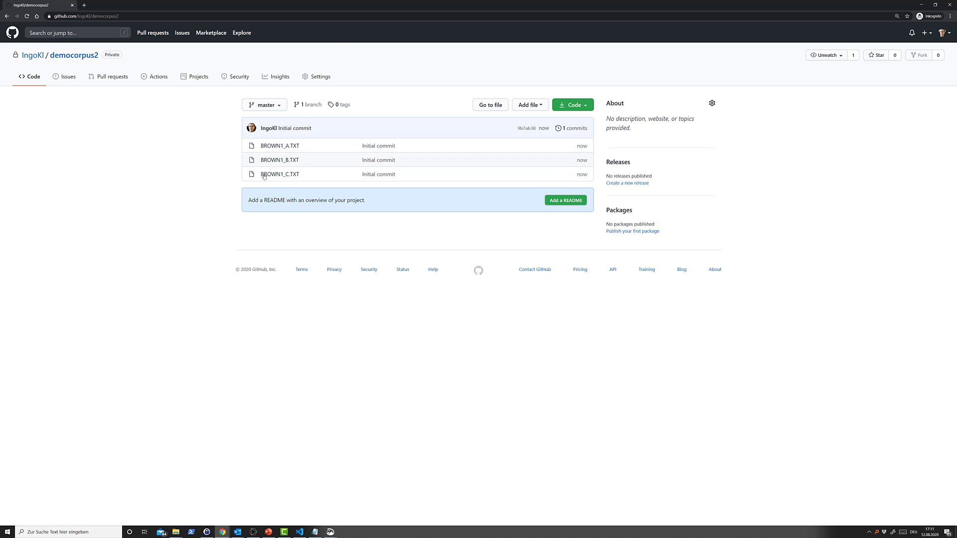
Edit BROWN1_B.TXT to remove both # symbols around the heading in its first line
click(295, 160)
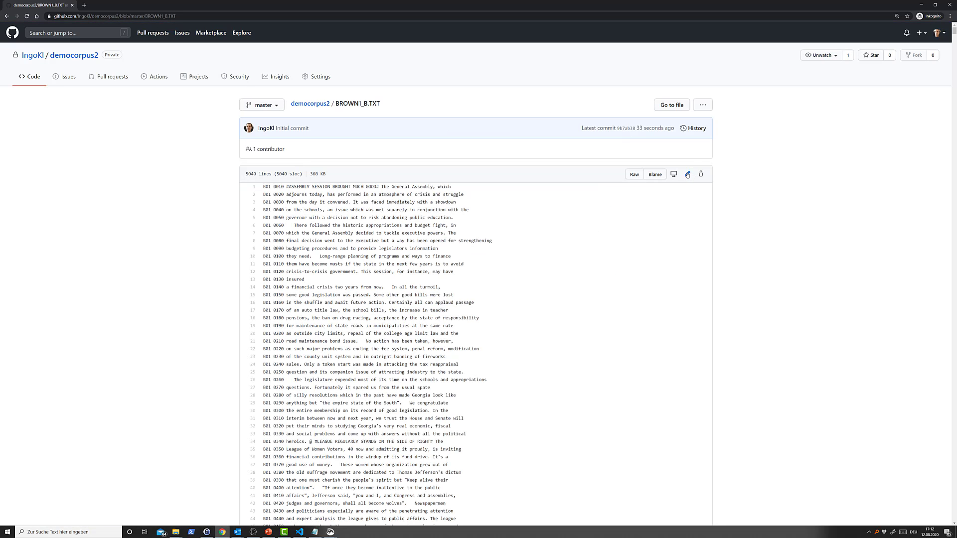
click(673, 174)
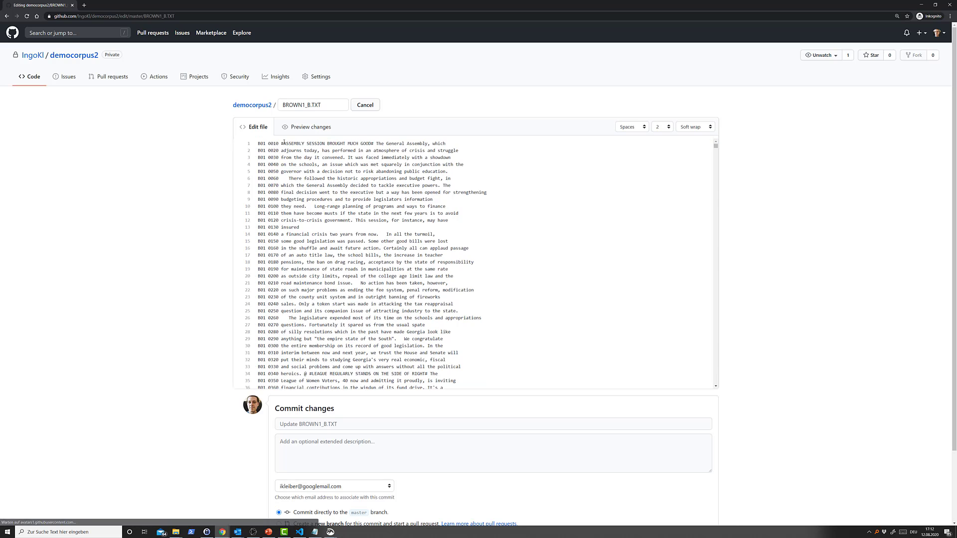
click(282, 145)
key(BackSpace)
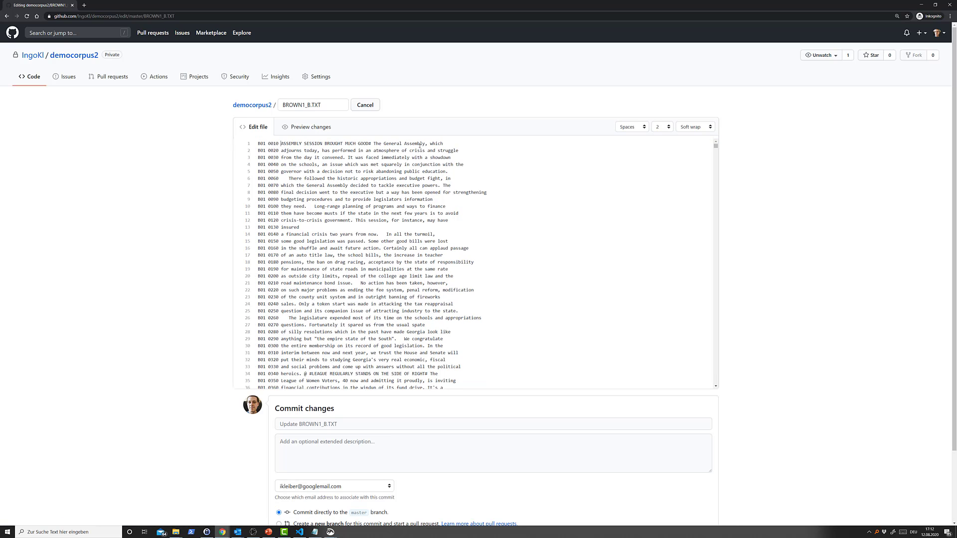
key(Delete)
Commit the BROWN1_B.TXT edit directly to the master branch with the message "Remove # symbols"
scroll(349, 288, down, 2)
click(279, 424)
text(R)
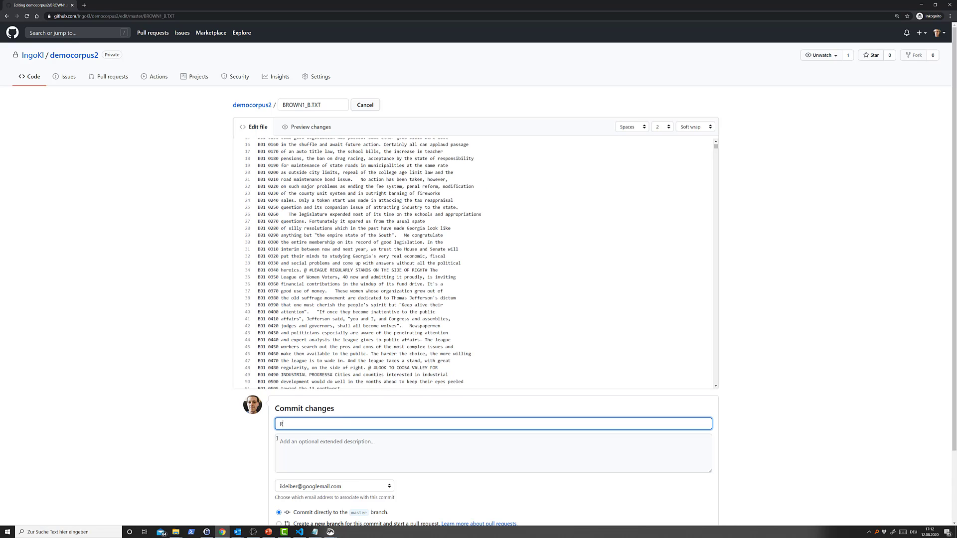
text(emove # symbols)
scroll(299, 449, down, 2)
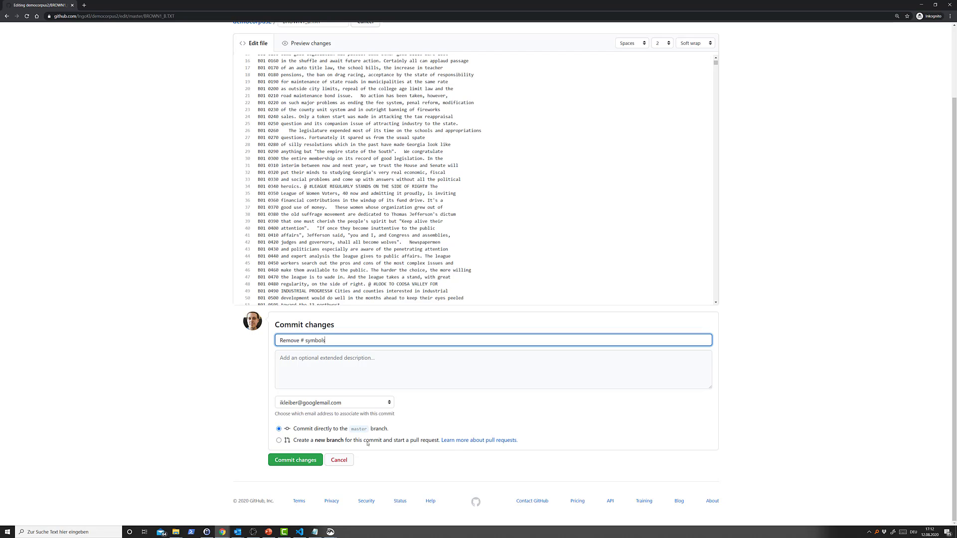
click(295, 460)
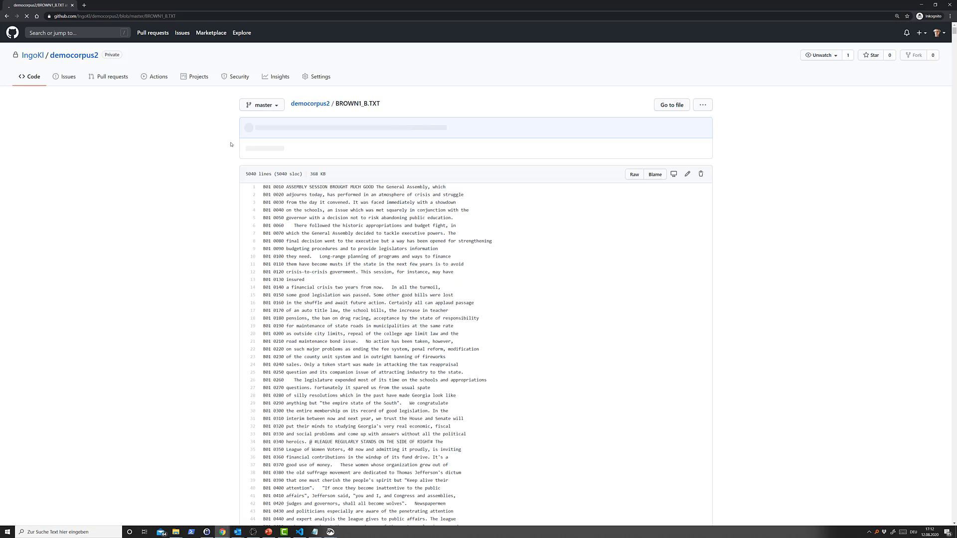
Return to the democorpus2 file overview and create a branch named raw from master
click(307, 104)
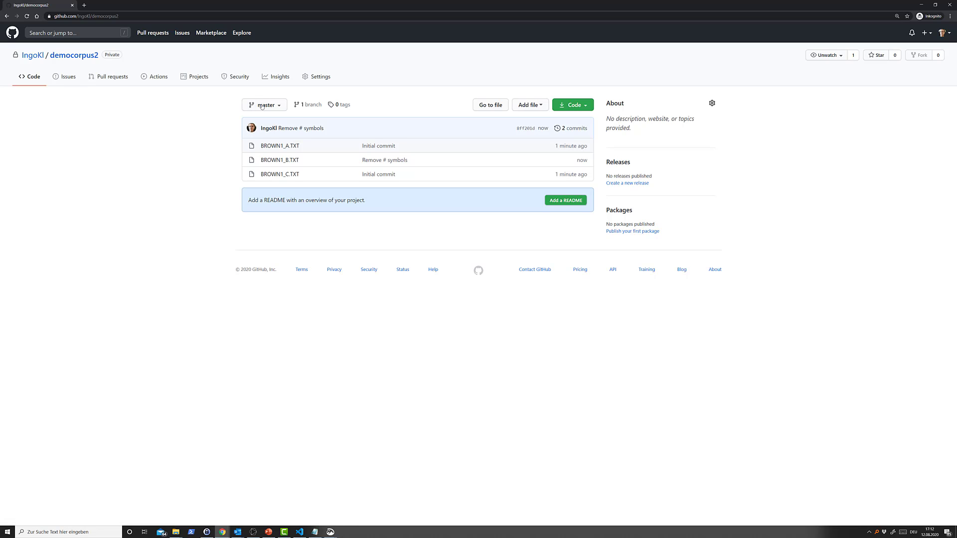
click(279, 111)
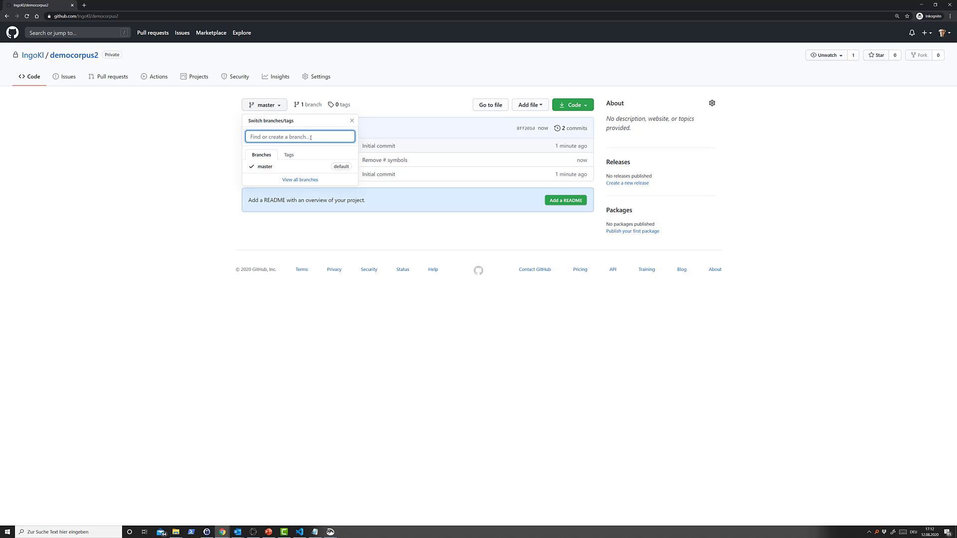
text(raw)
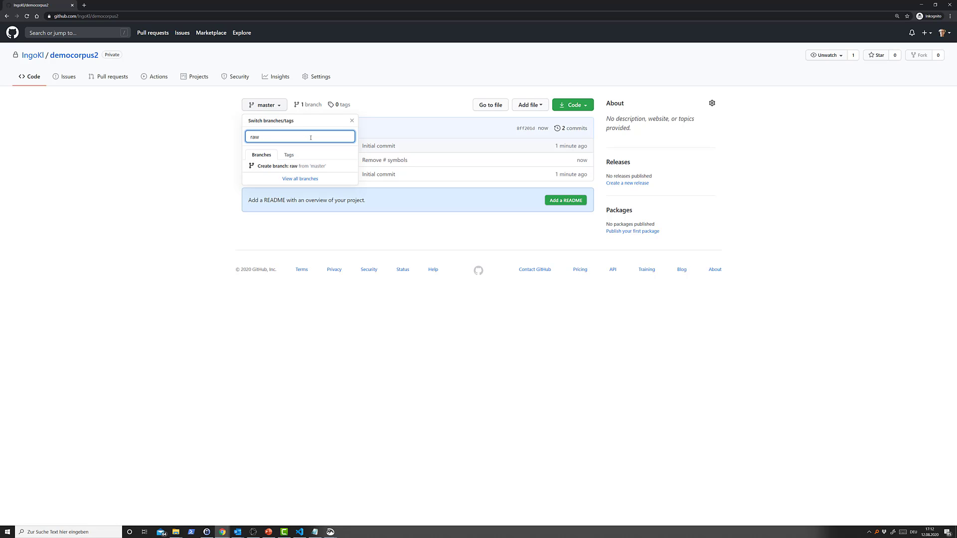
click(279, 166)
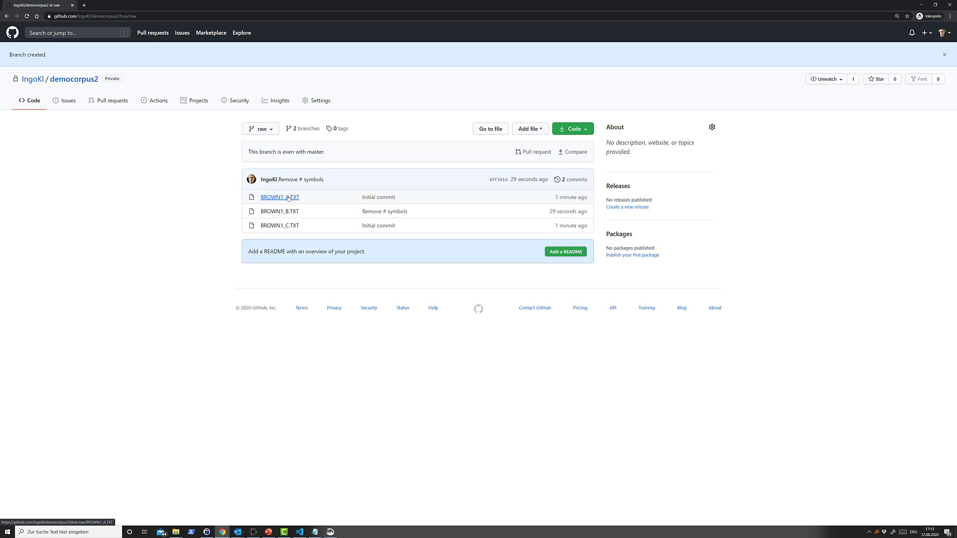
Edit BROWN1_A.TXT on the raw branch to delete the line identifiers at the start of the first three lines
click(279, 198)
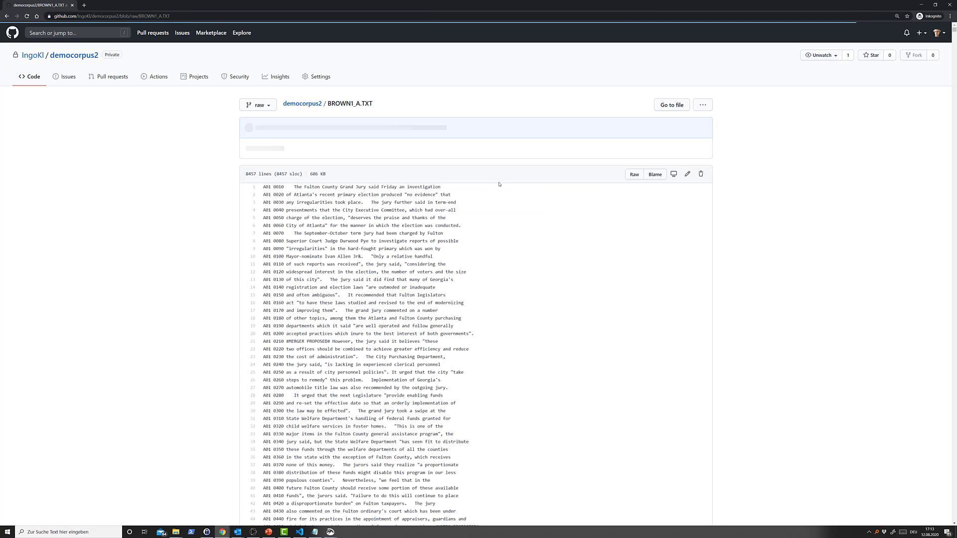
click(687, 174)
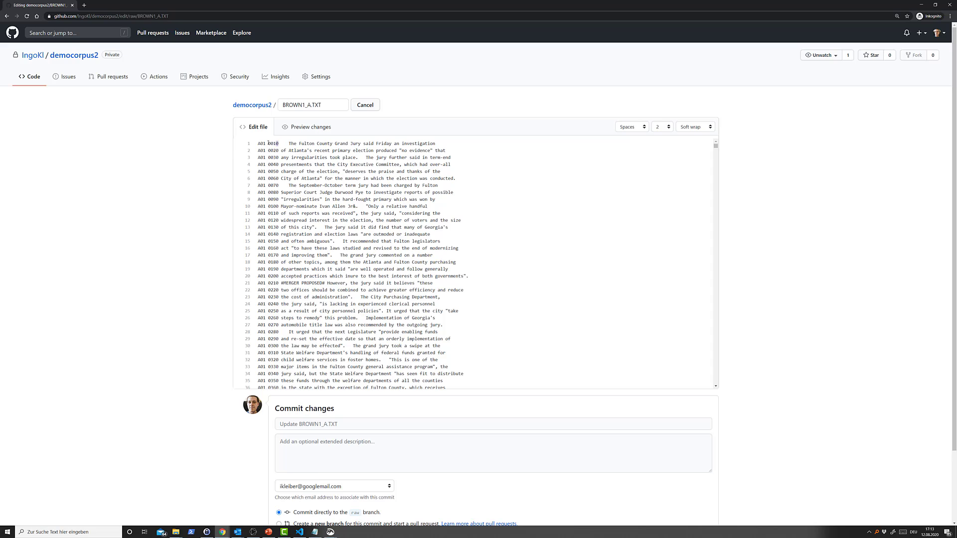
key(BackSpace)
drag(279, 143, 258, 158)
key(BackSpace)
key(BackSpace)
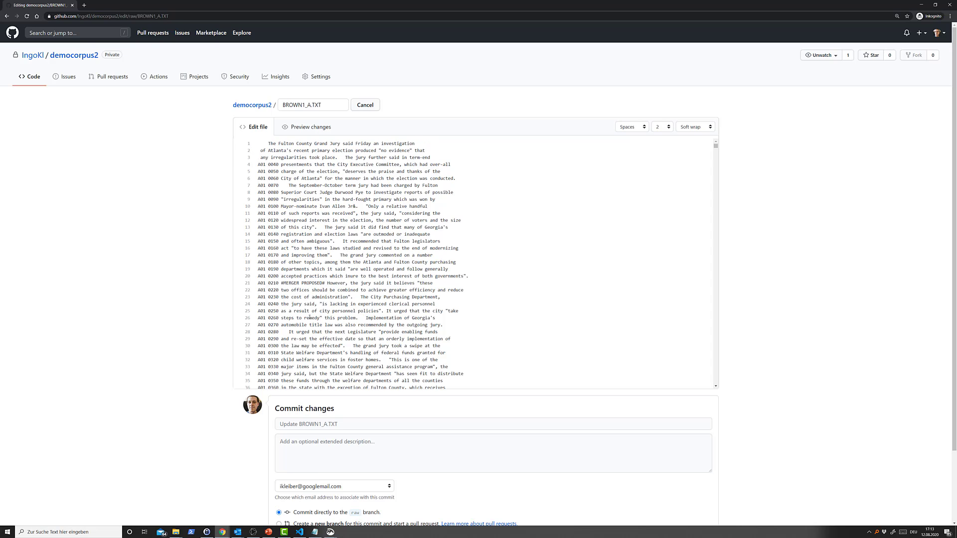
Commit the BROWN1_A.TXT edit directly to the raw branch with the message "Remove metadata"
click(321, 427)
text(Rem)
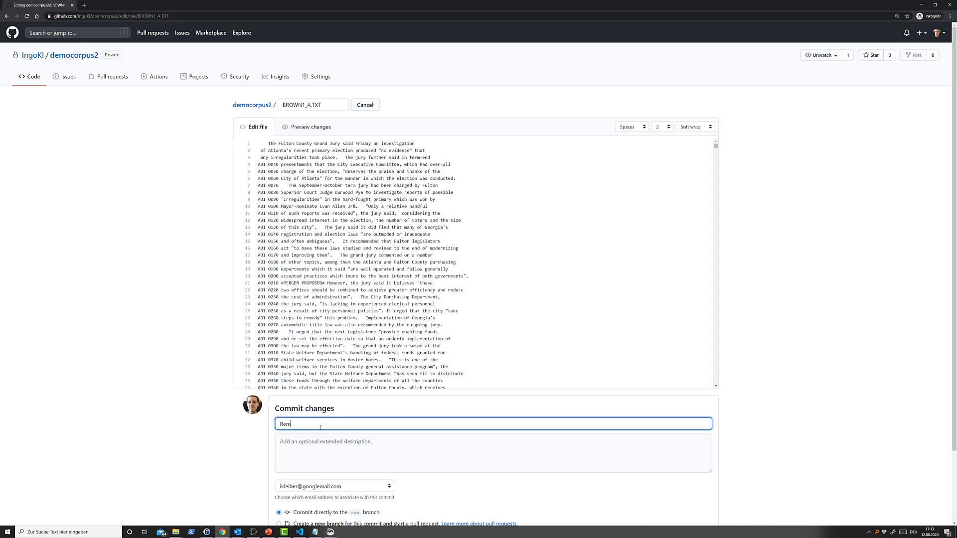
text(ove metadata)
scroll(329, 384, down, 3)
scroll(329, 394, down, 3)
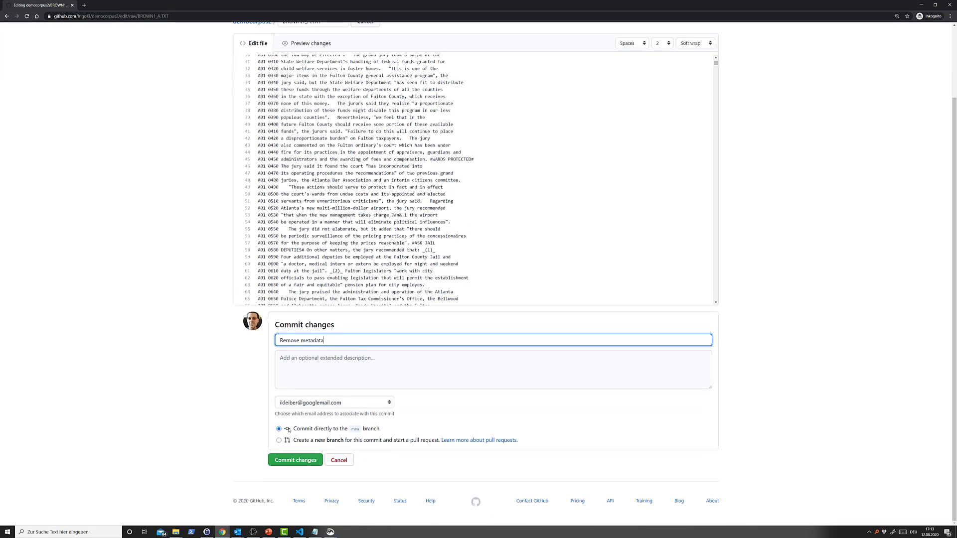
click(312, 466)
key(Return)
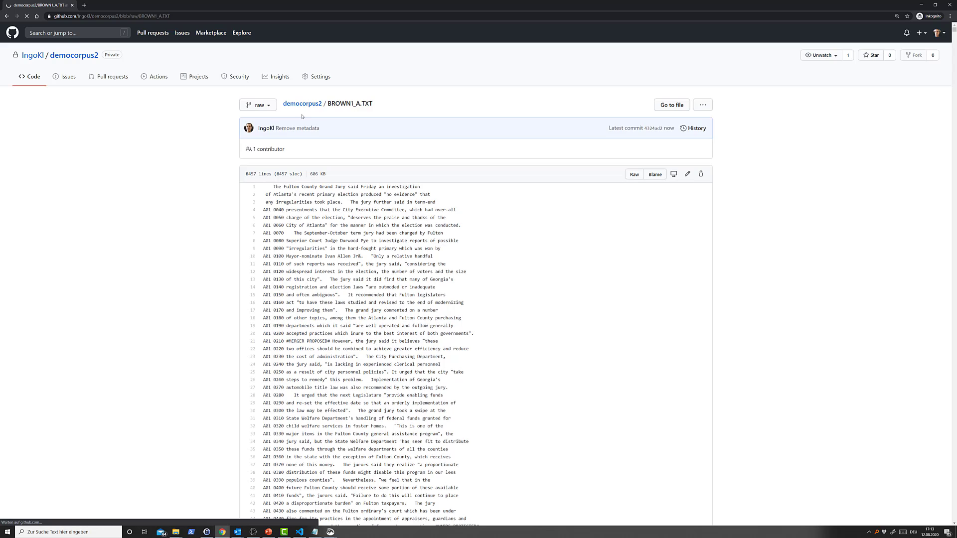
Return to the democorpus2 file overview and switch from the raw branch to the master branch
click(309, 104)
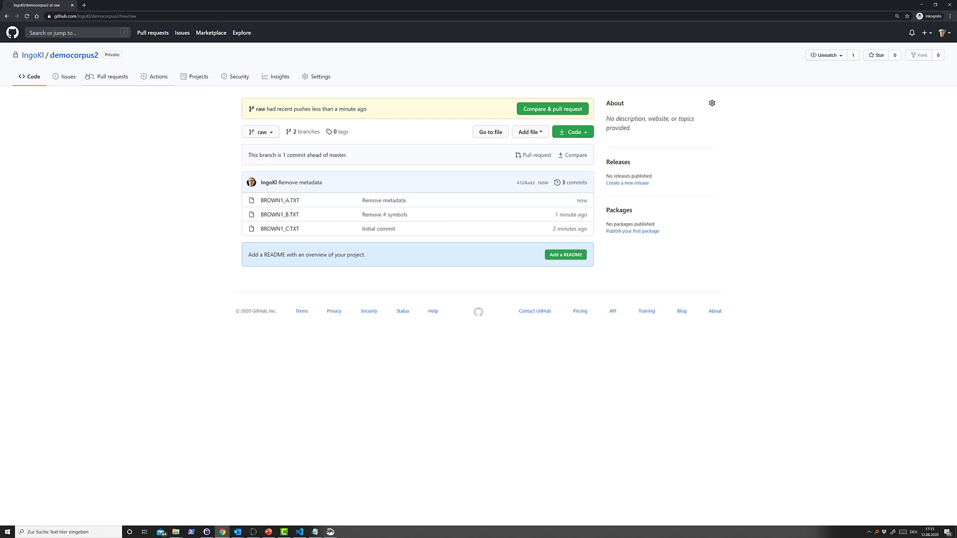
click(268, 133)
click(273, 191)
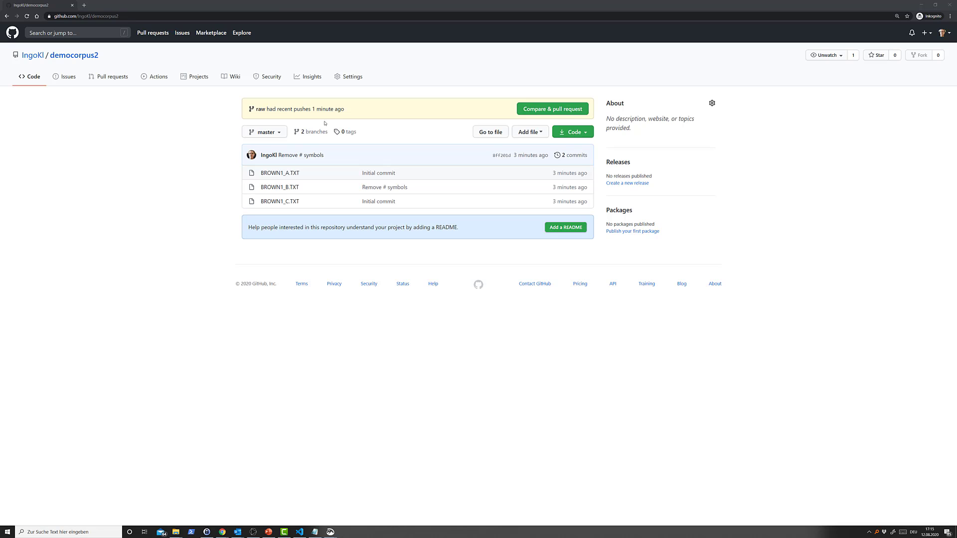
Open the repository's network graph and inspect the commits on the master and raw branches
click(302, 78)
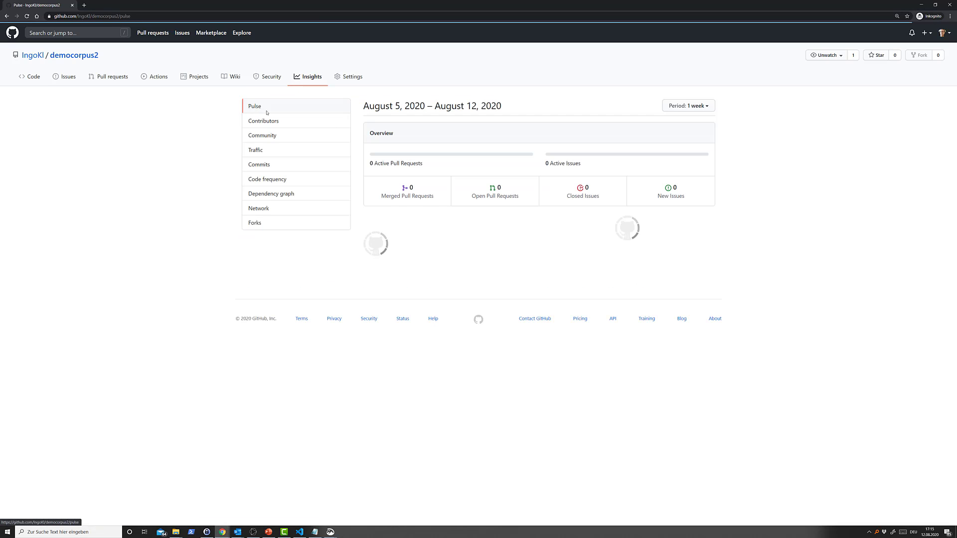
click(270, 209)
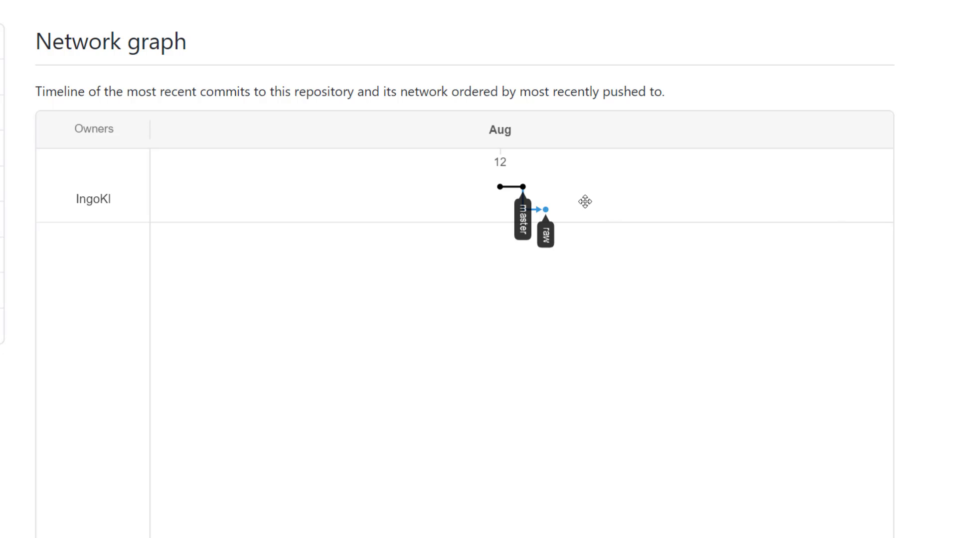
mouse_move(496, 188)
mouse_move(545, 214)
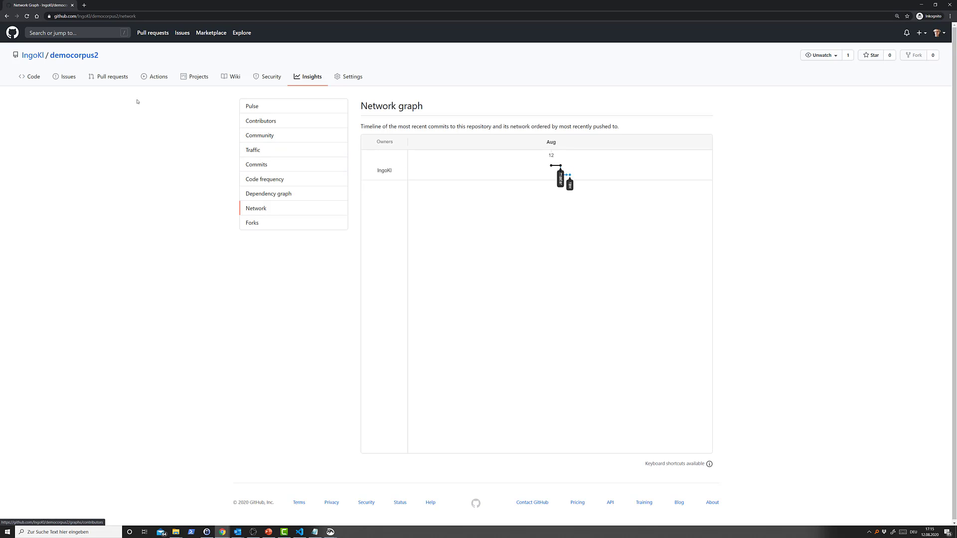
Switch to the raw branch and create a pull request titled "Remove metadata" from raw into master
click(31, 76)
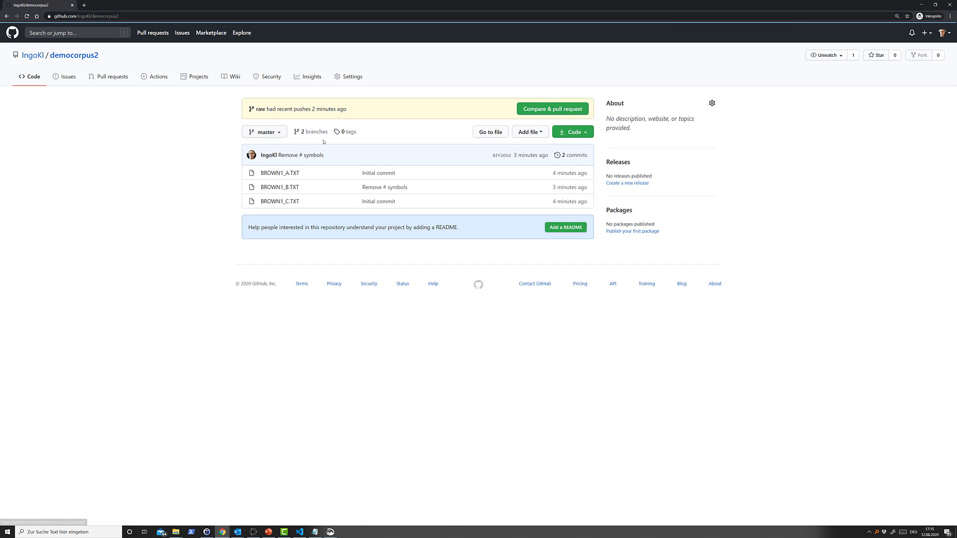
click(278, 132)
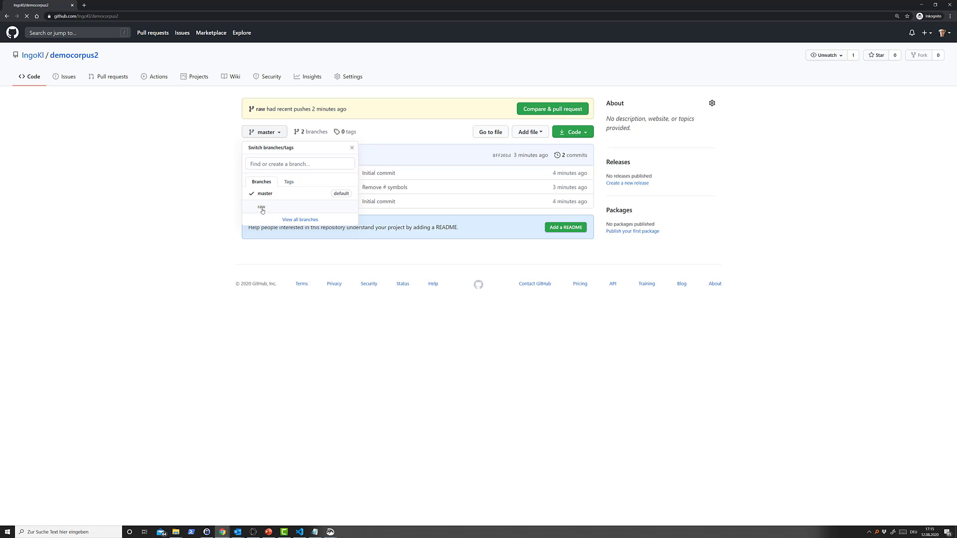
click(261, 207)
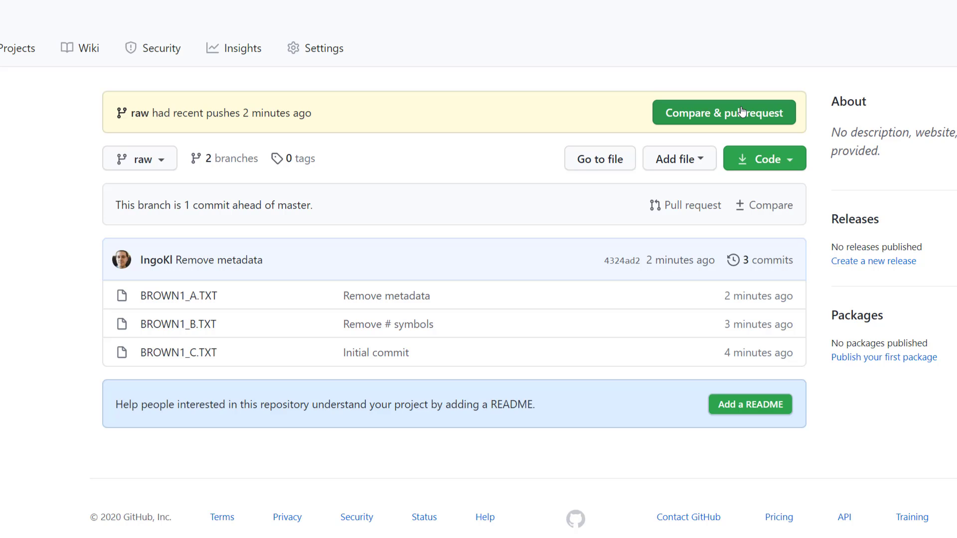
click(771, 112)
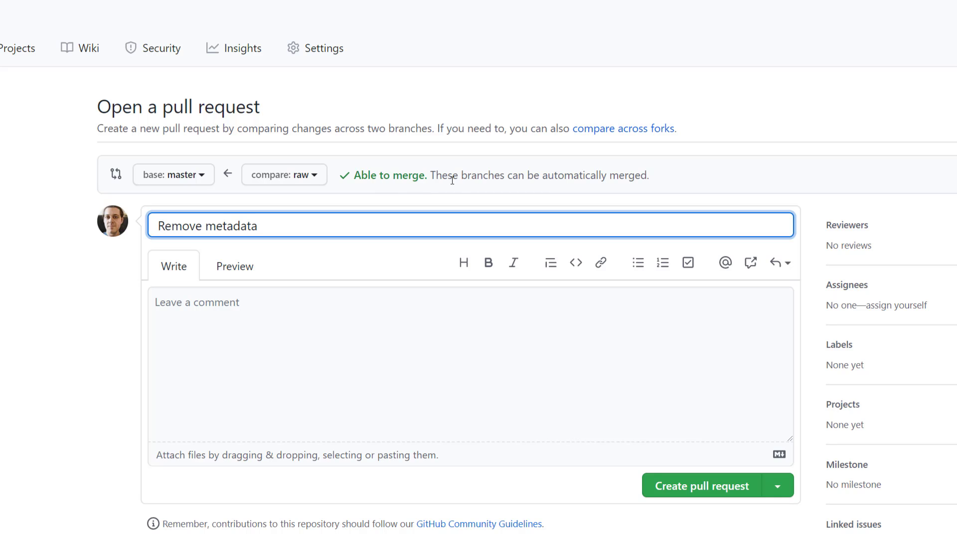
click(732, 494)
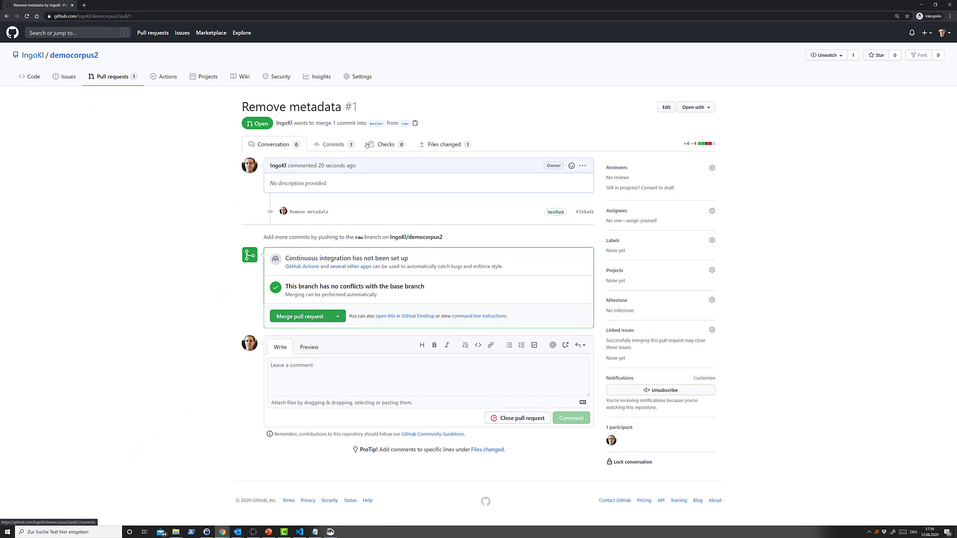
Review the files changed in the "Remove metadata" pull request and merge it into master with the default merge message
click(447, 146)
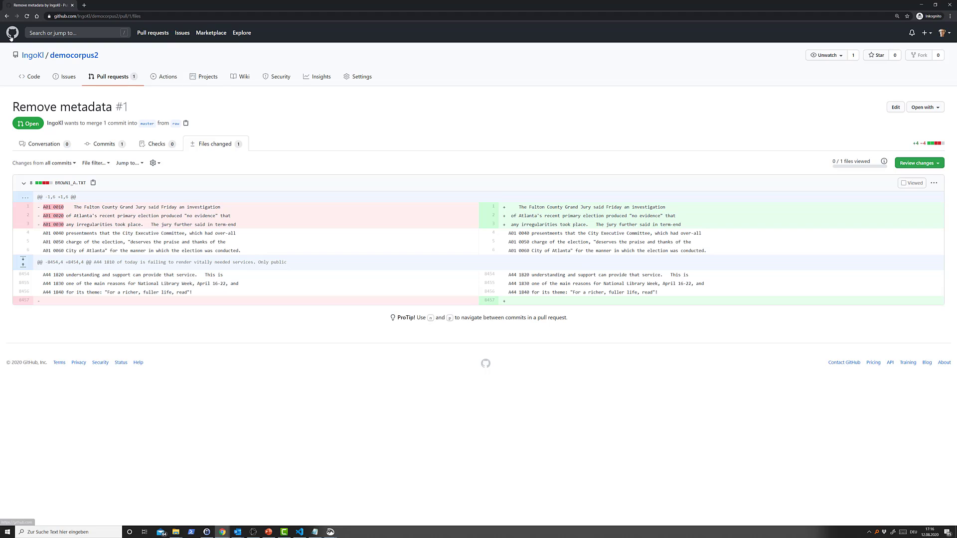
click(8, 17)
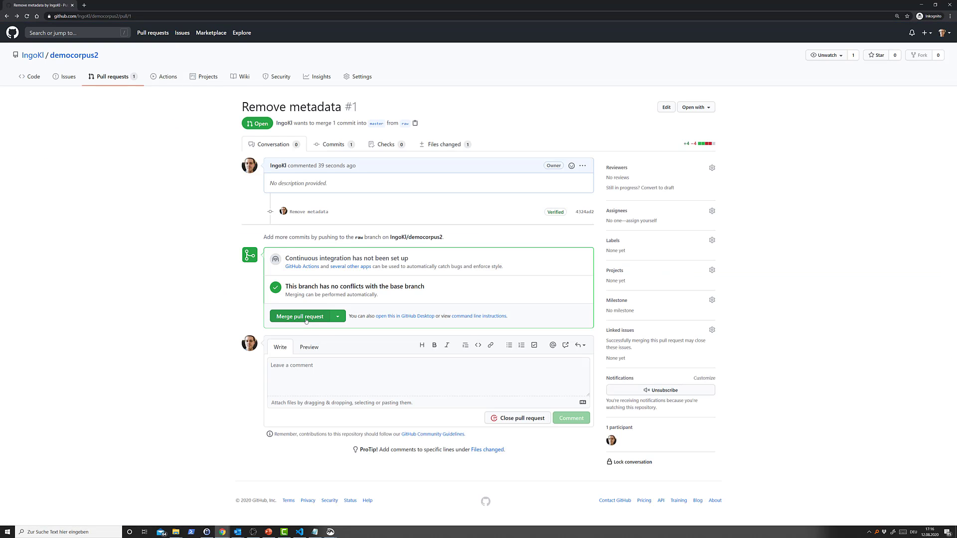
click(306, 320)
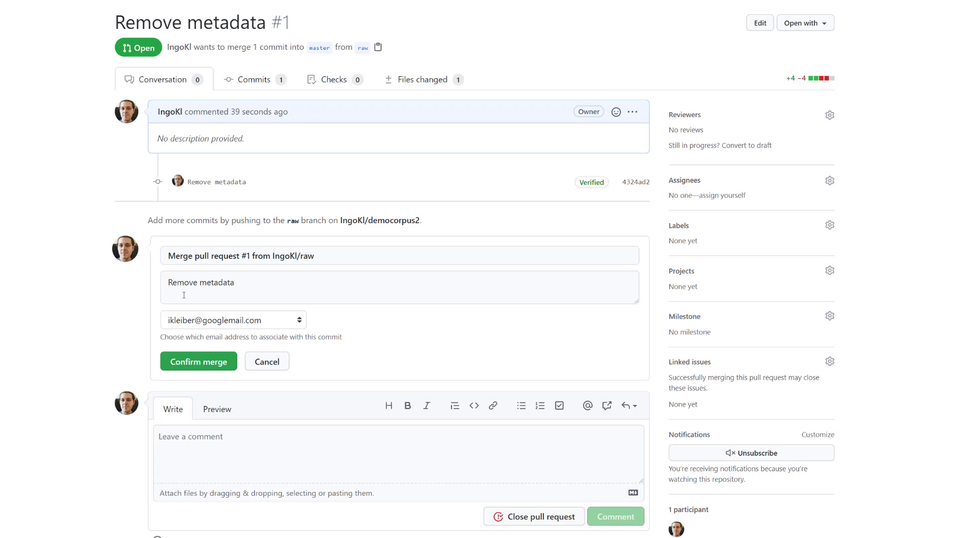
click(208, 362)
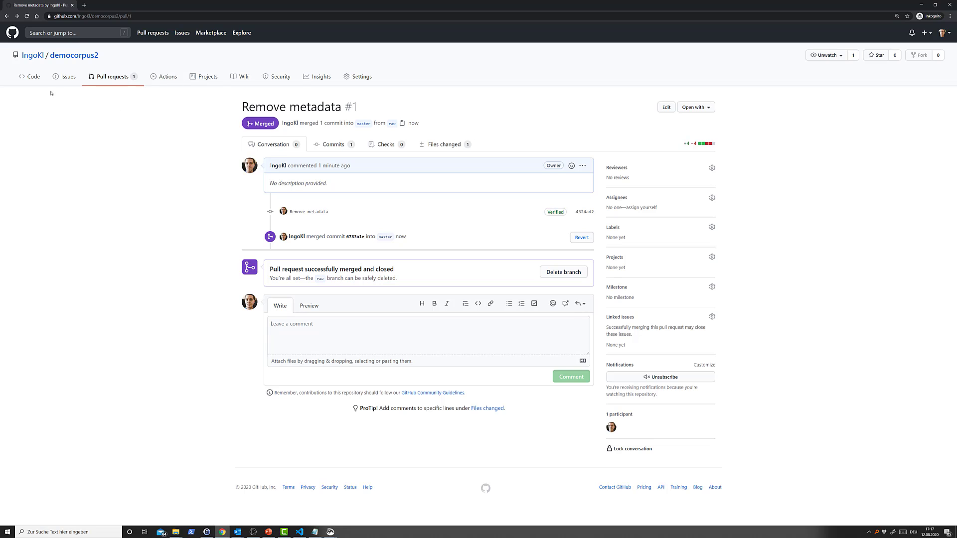
Examine the merged master and raw branches in the repository's network graph, and return to the democorpus2 file overview
click(35, 80)
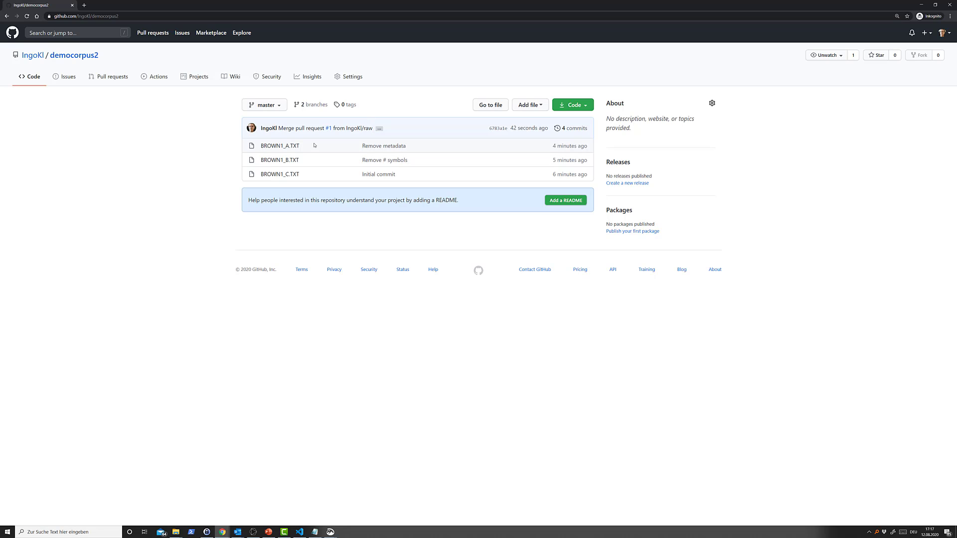
click(312, 79)
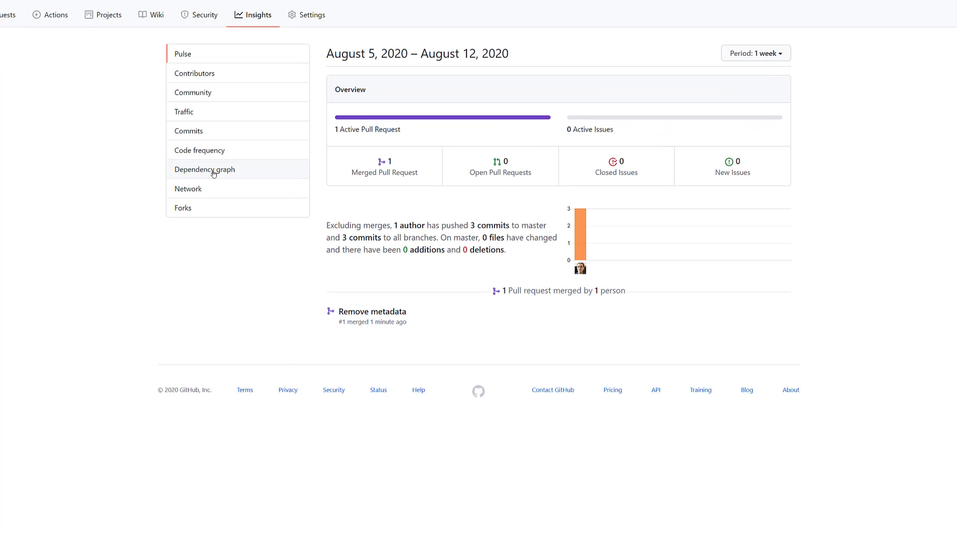
click(205, 189)
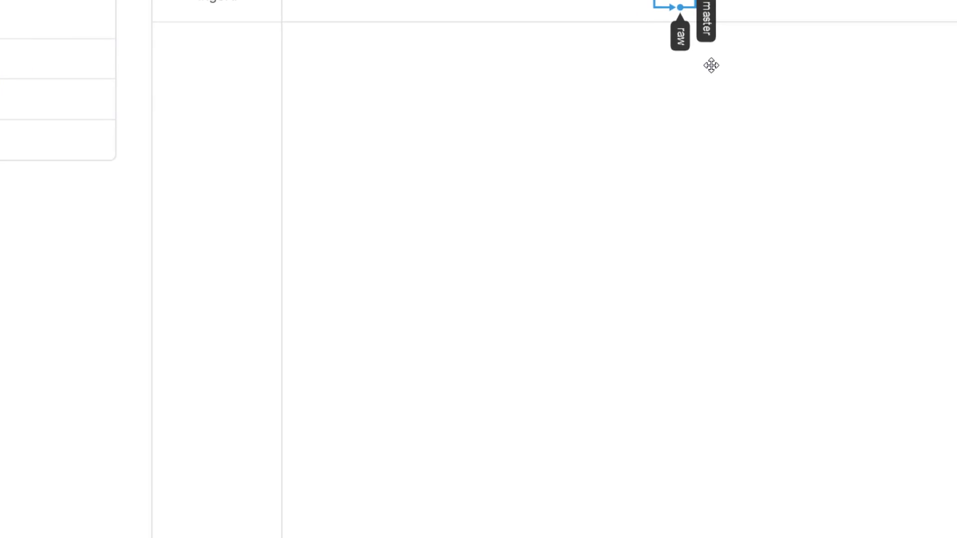
drag(603, 290, 525, 237)
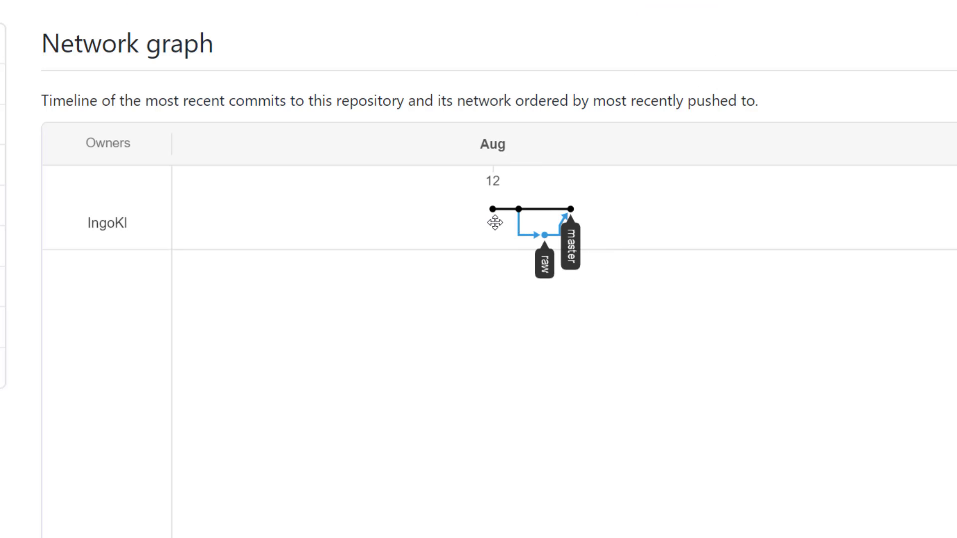
mouse_move(515, 213)
mouse_move(548, 244)
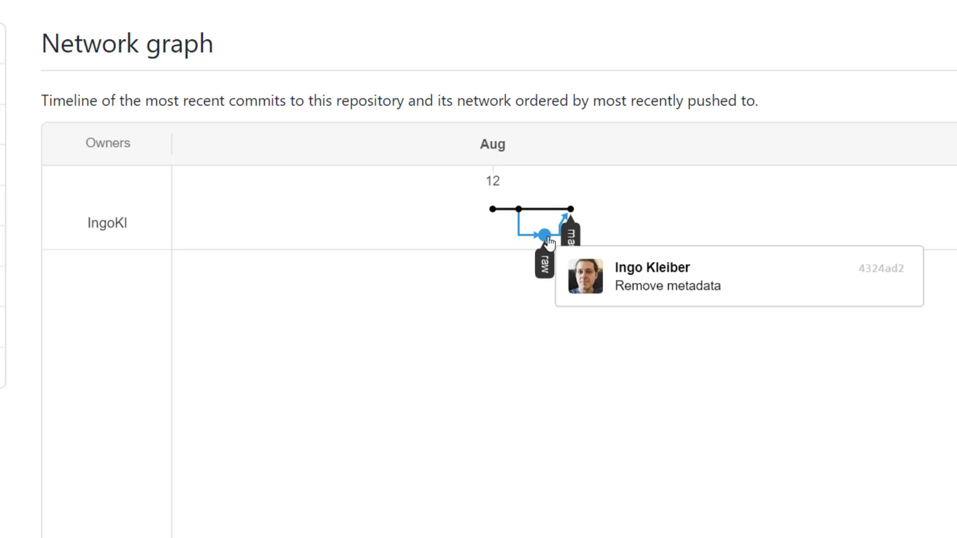
mouse_move(572, 215)
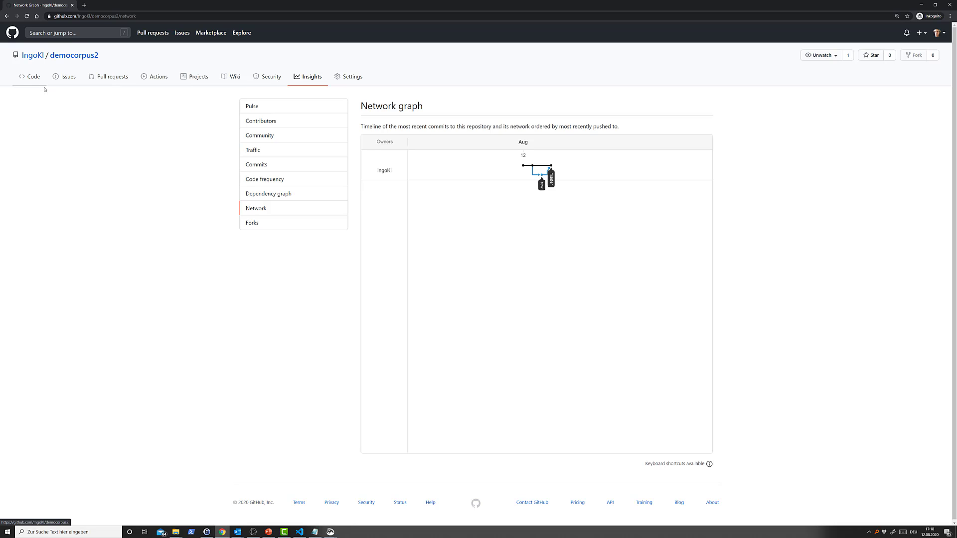
click(30, 77)
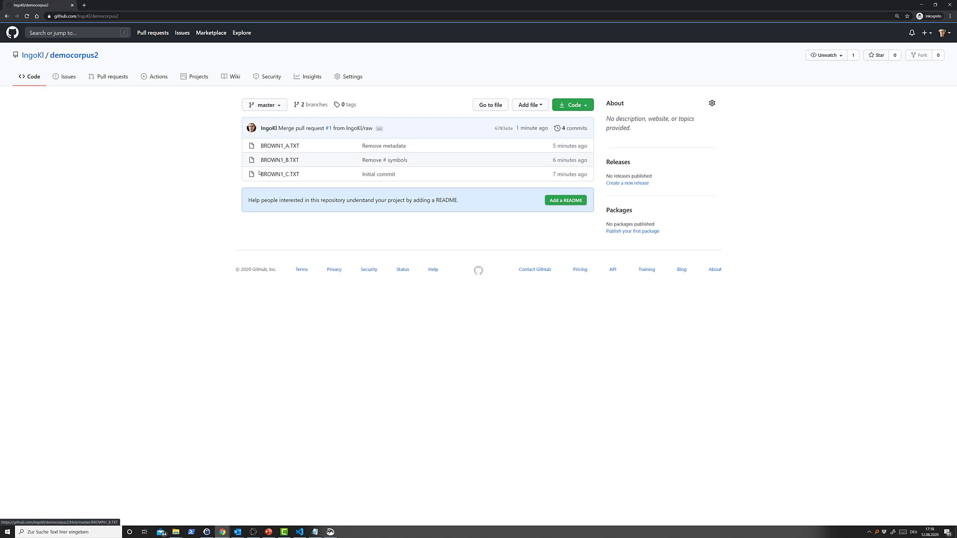